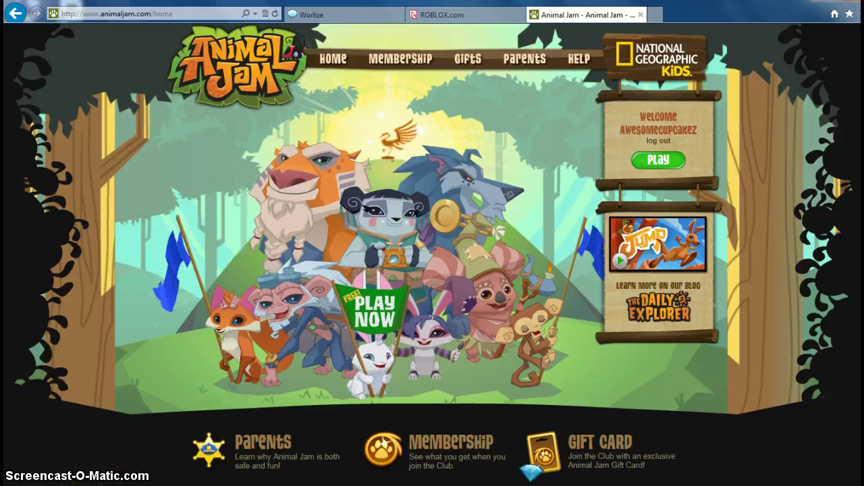
Step: Toggle the Start menu open and closed, then reopen it to reach Computer
key("super")
key("super")
key("super")
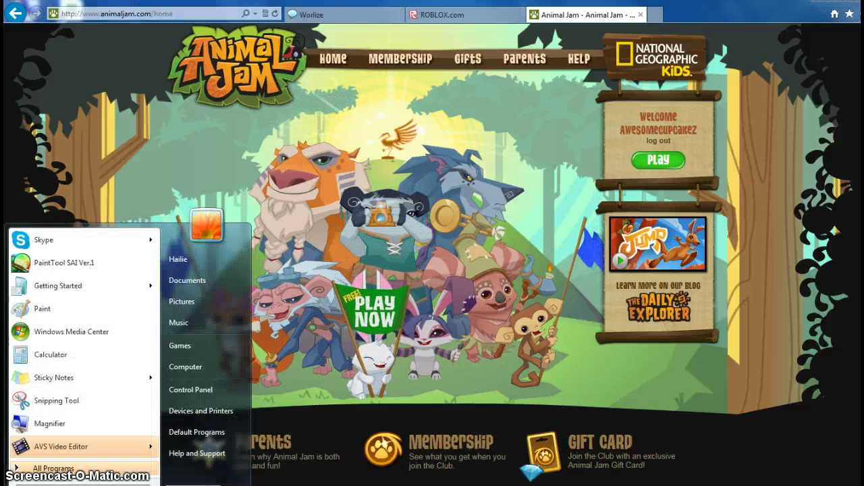
key("super")
key("super")
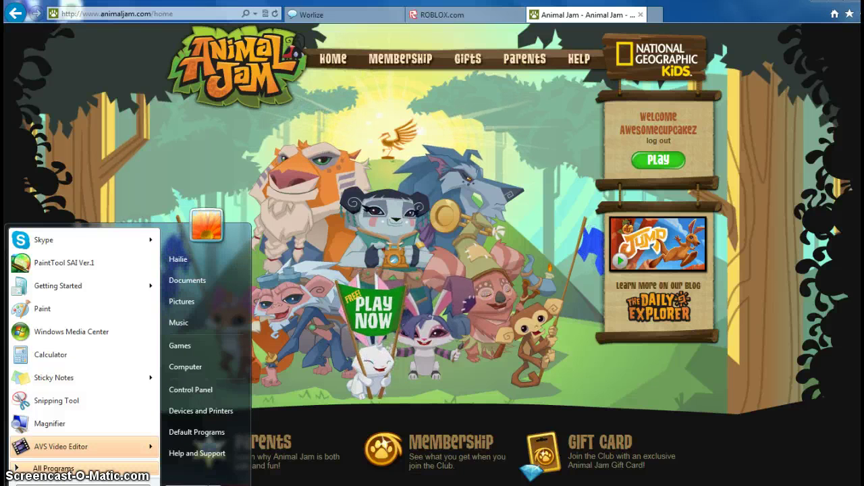
key("super")
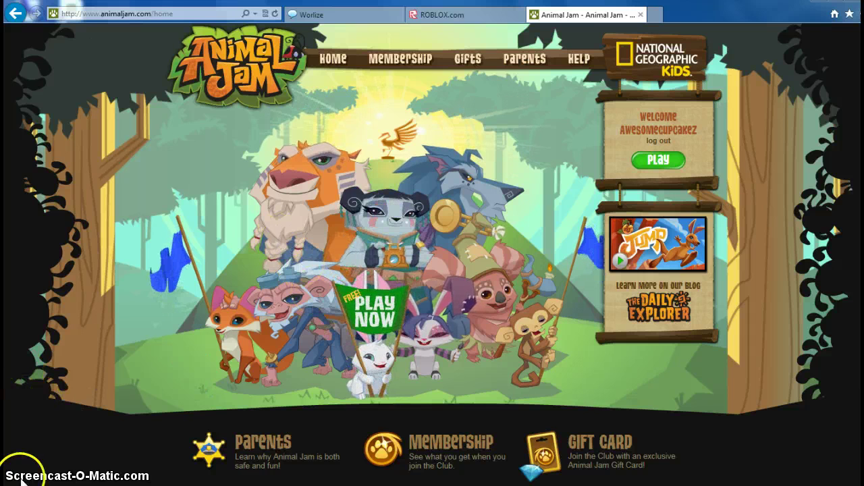
key("super")
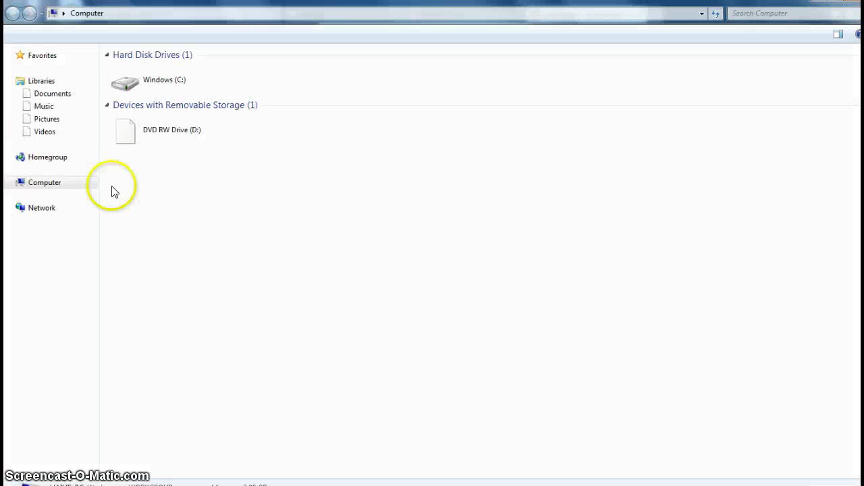
Step: Go to Libraries, open the Pictures library and select the Fox drawing
left_click(39, 82)
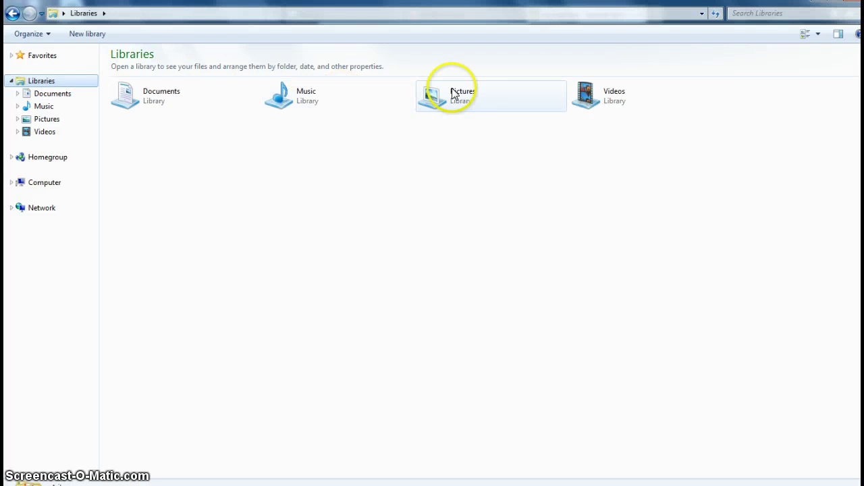
double_click(487, 92)
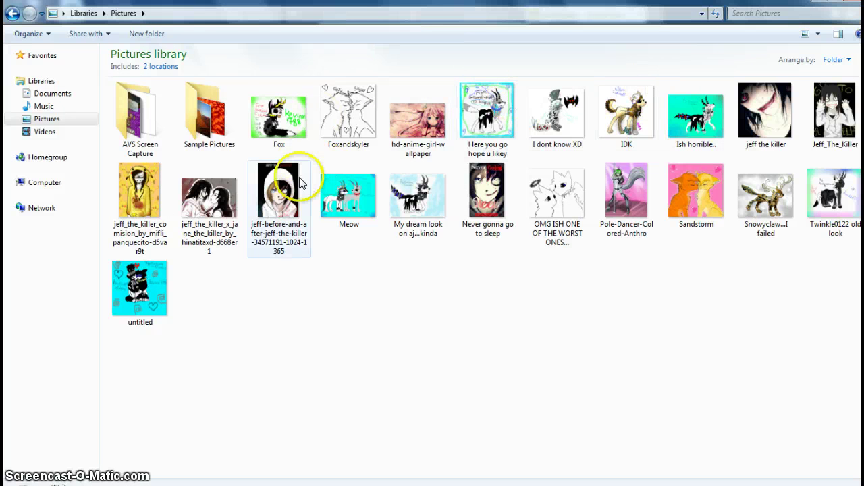
left_click(283, 121)
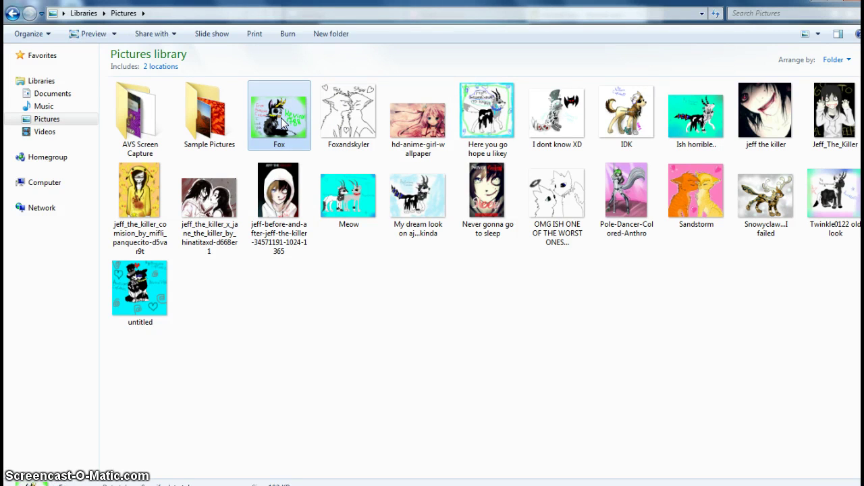
Step: View the Fox, My dream look and Meow drawings in Photo Viewer, closing each
double_click(281, 118)
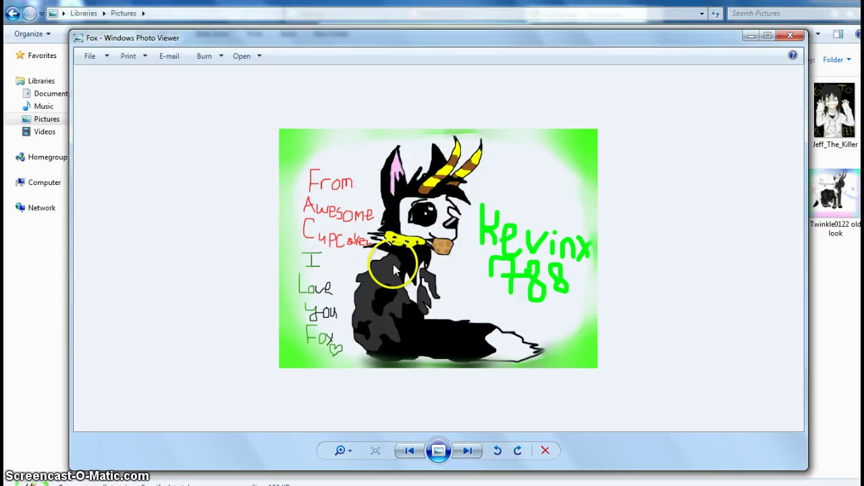
left_click(790, 35)
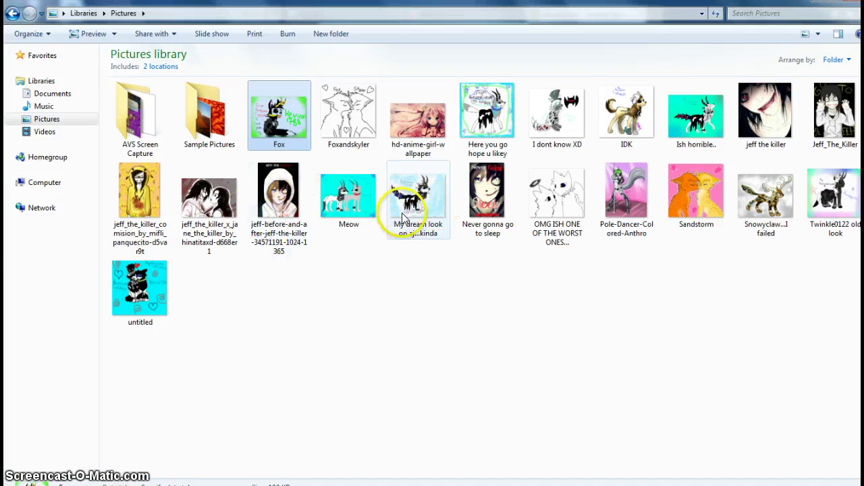
double_click(439, 208)
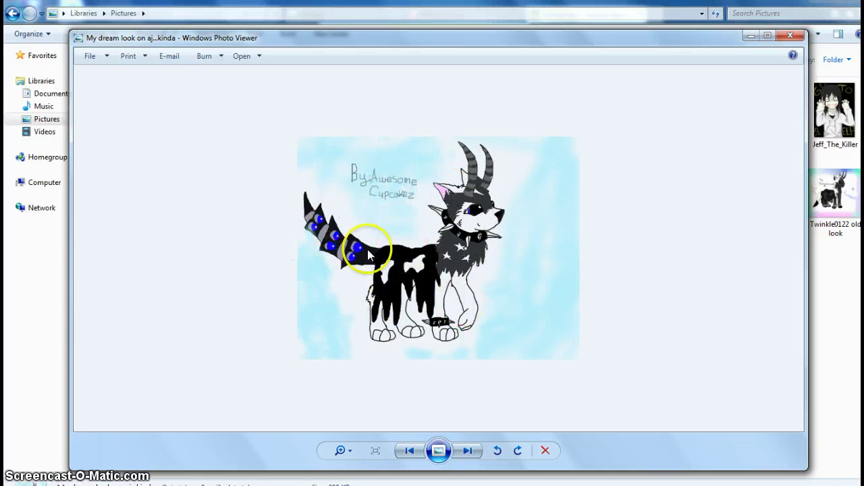
left_click(790, 35)
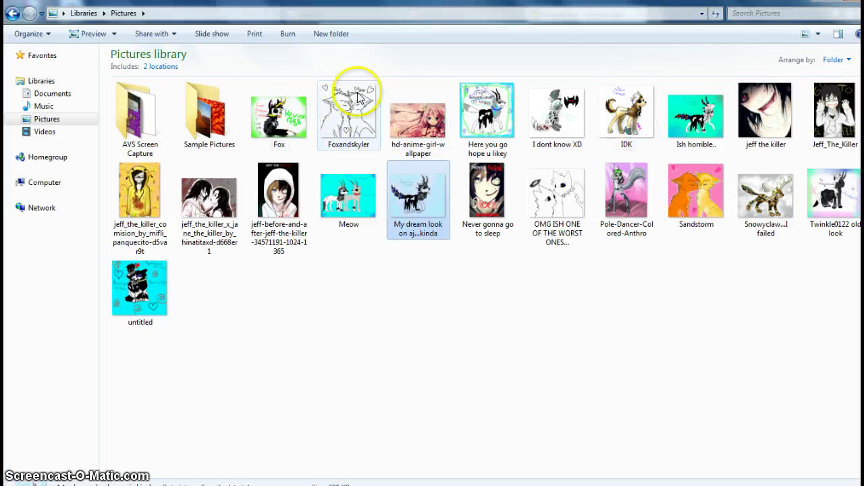
double_click(339, 207)
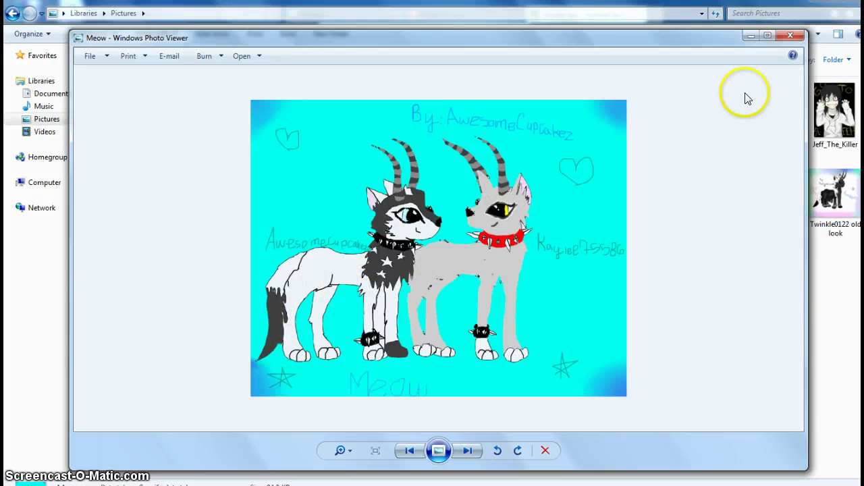
left_click(790, 36)
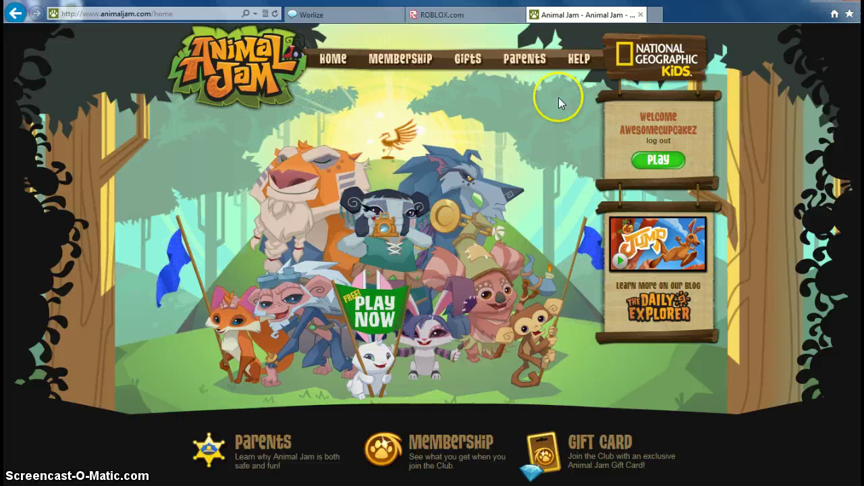
Step: Launch PaintTool SAI Ver.1, allowing it to run and dismissing the trial-expired notice
key("super")
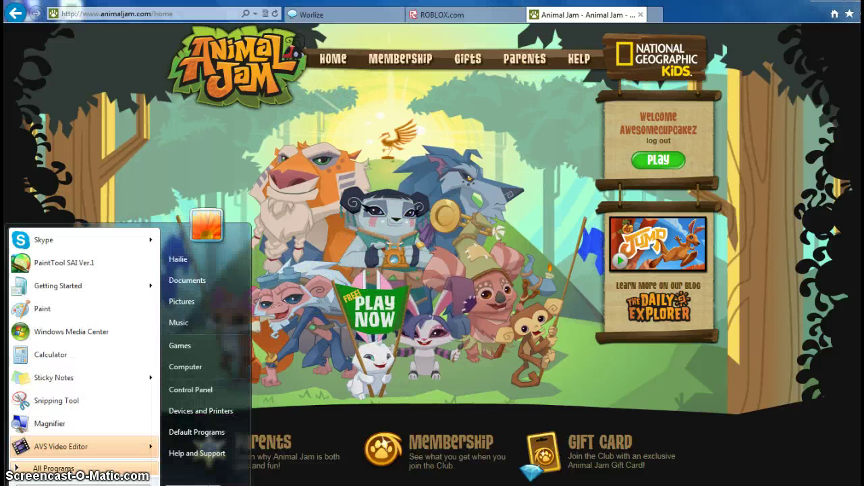
left_click(115, 269)
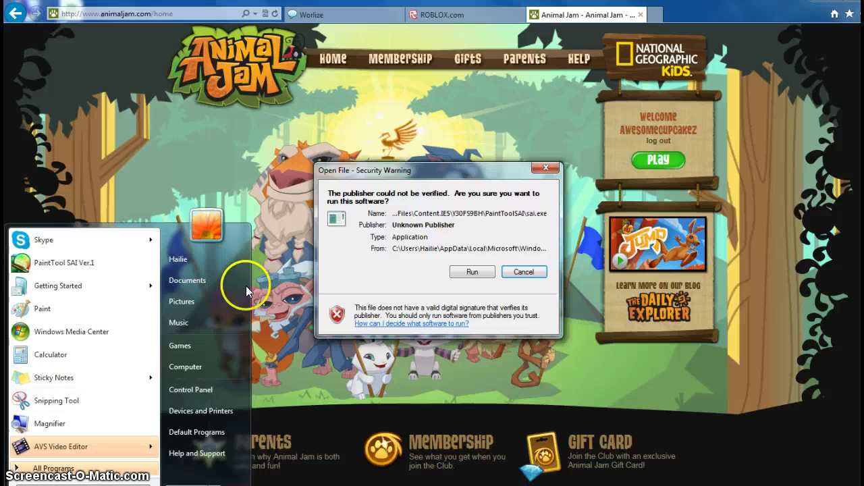
left_click(474, 272)
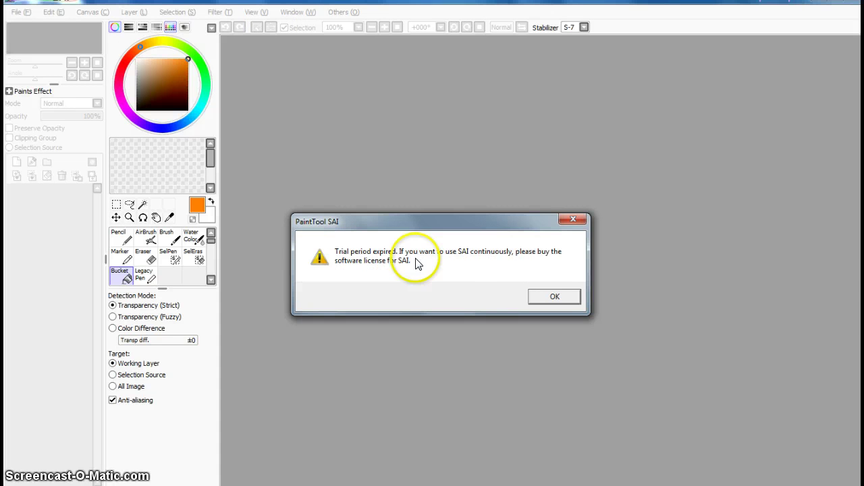
left_click(555, 297)
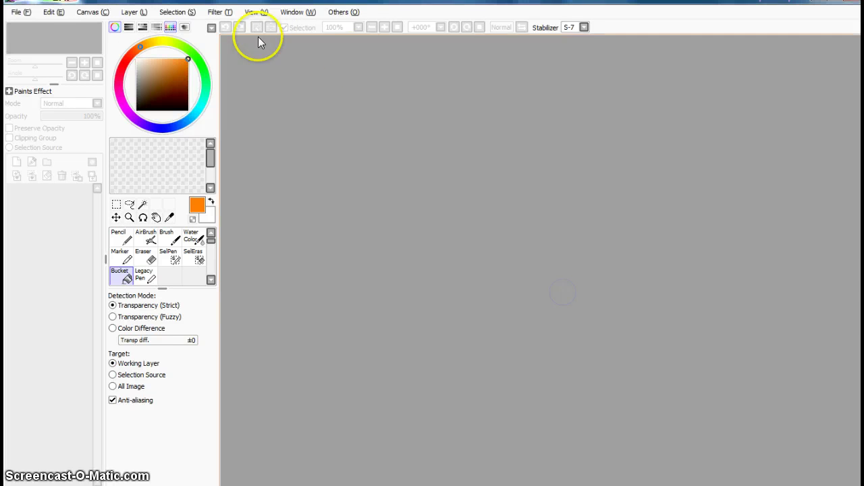
left_click(22, 12)
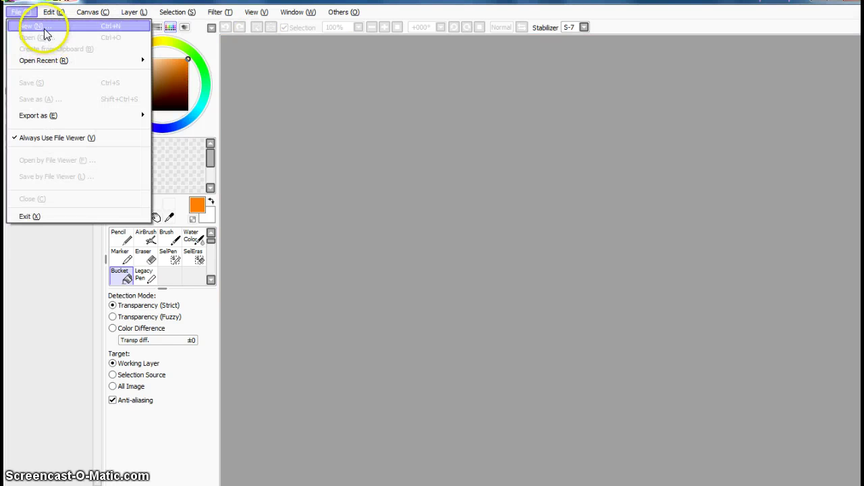
Step: Create a new blank canvas and sketch orange test strokes with the airbrush
left_click(43, 25)
left_click(236, 184)
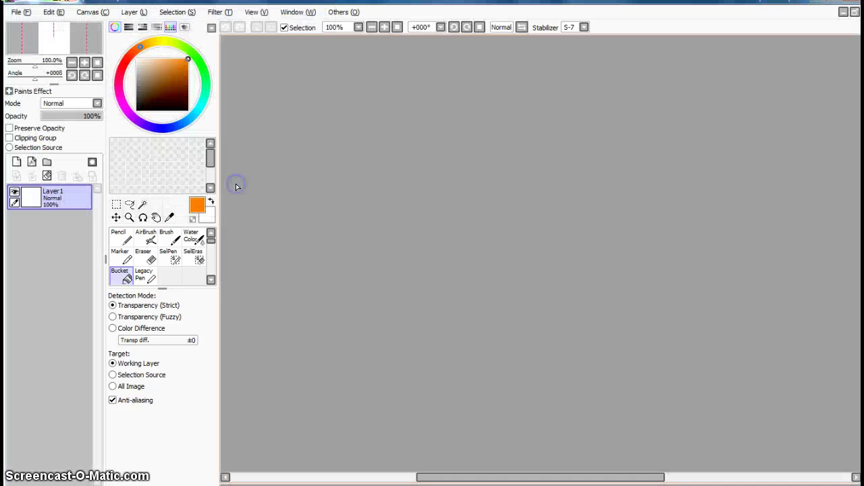
left_click(145, 236)
left_click(456, 164)
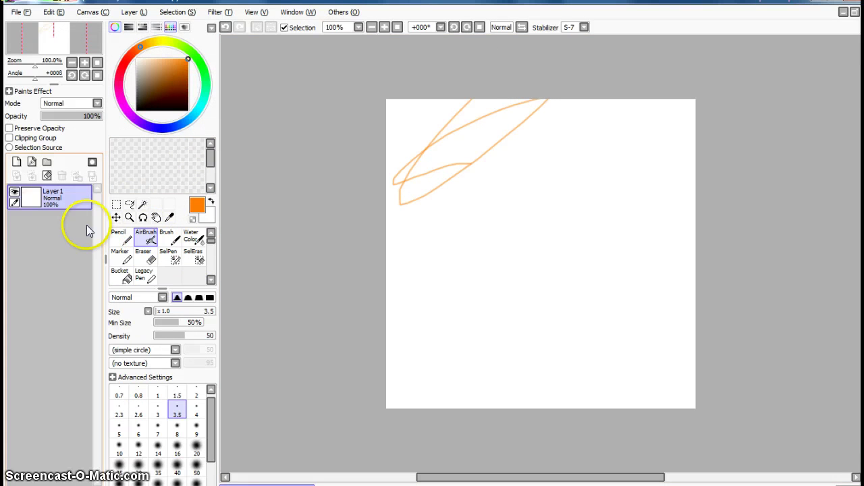
Step: Try the pencil, brush and watercolor tools with thin orange strokes
left_click(121, 238)
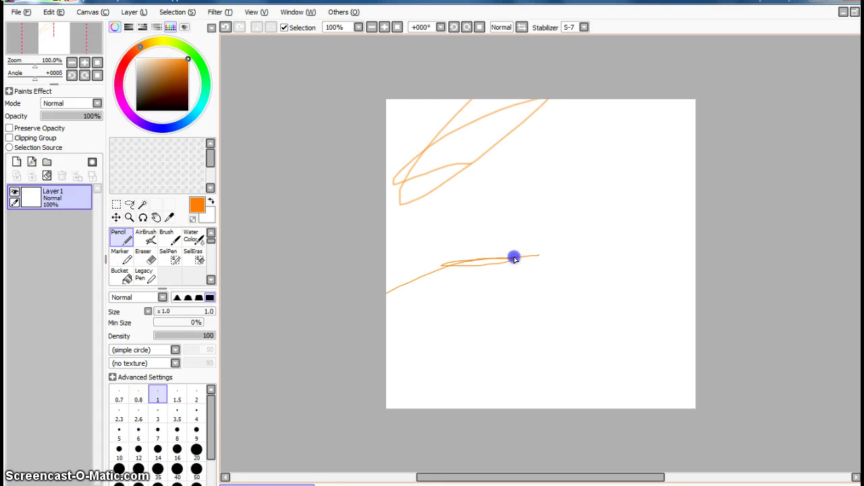
left_click(170, 238)
left_click_drag(584, 114, 568, 179)
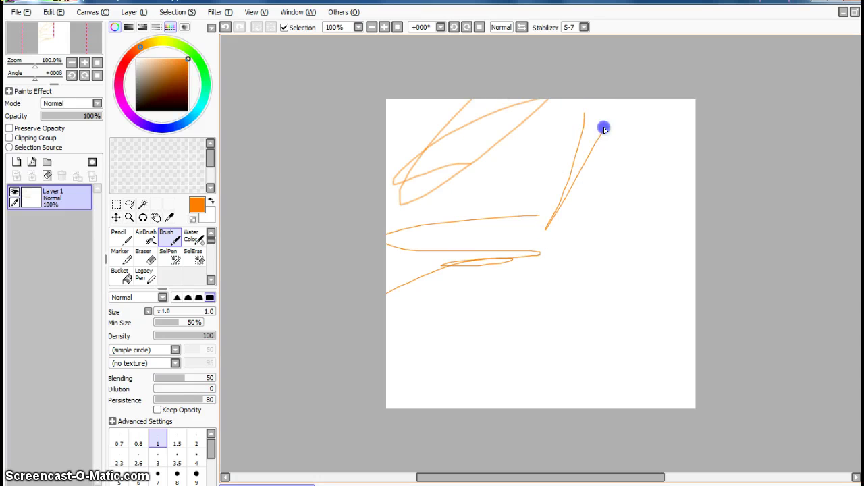
left_click(194, 236)
left_click(485, 345)
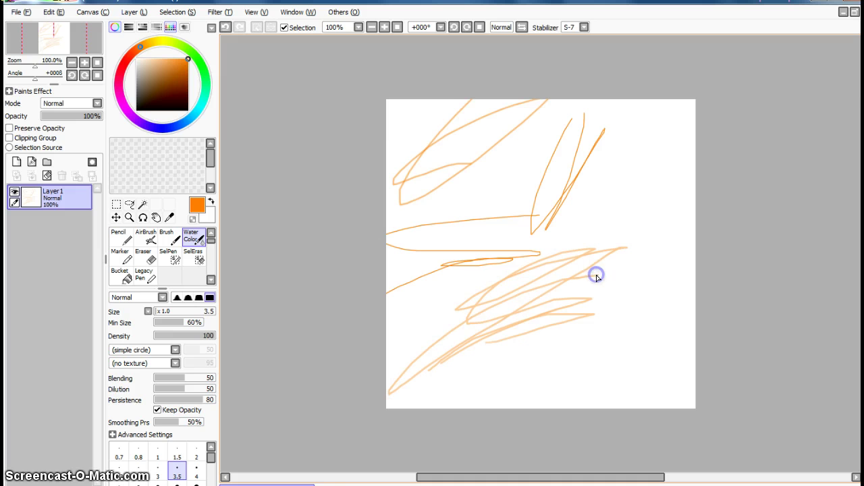
Step: Draw a thick orange Marker zigzag across the lower canvas
left_click(120, 255)
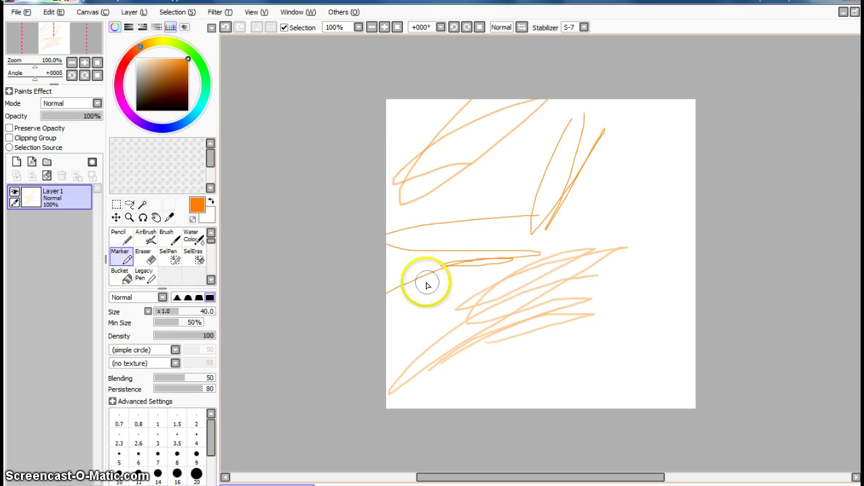
mouse_move(426, 280)
left_mouse_down()
mouse_move(459, 381)
mouse_move(493, 284)
mouse_move(555, 228)
mouse_move(555, 209)
left_mouse_up()
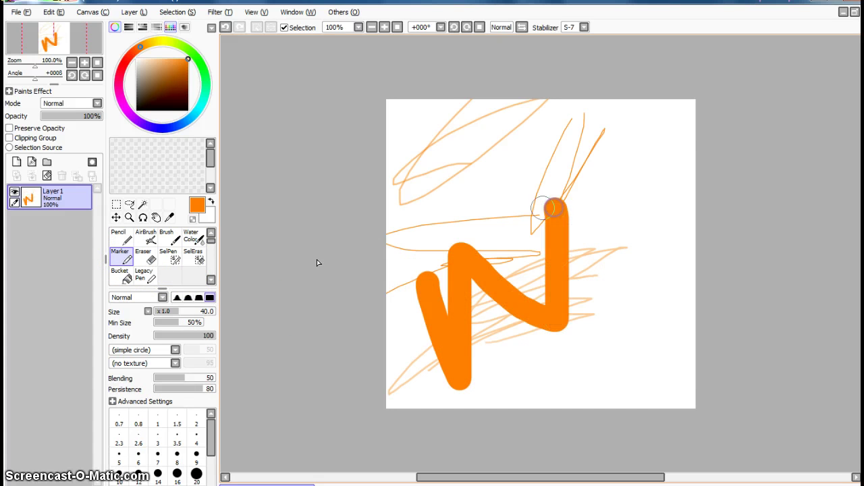
left_click(144, 257)
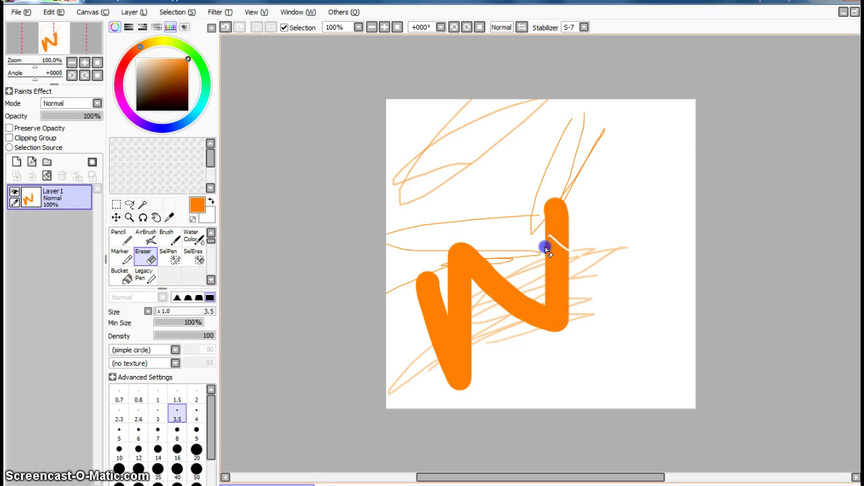
Step: Paint a looped SelPen selection above the zigzag, then clear the selection
left_click(170, 259)
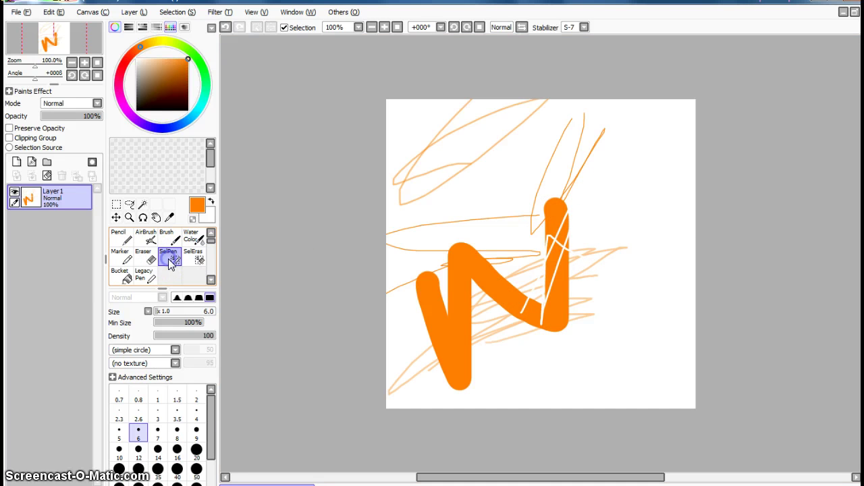
left_click_drag(532, 129, 480, 238)
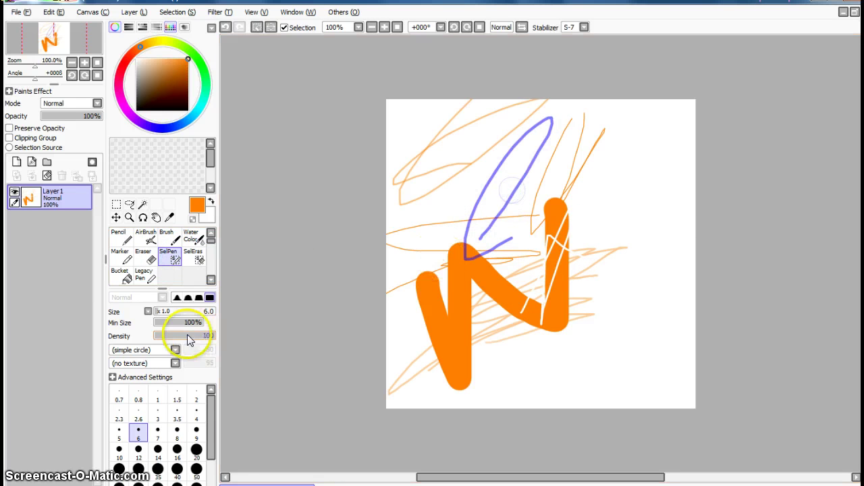
left_click(122, 276)
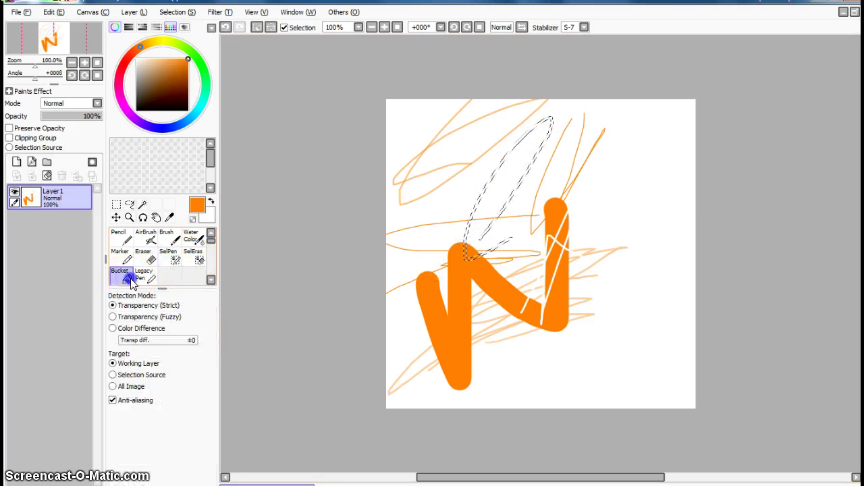
left_click(151, 281)
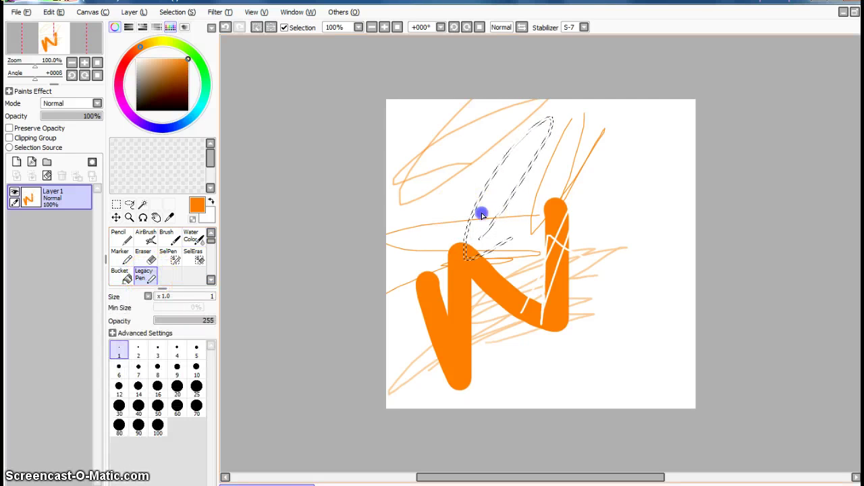
left_click(228, 27)
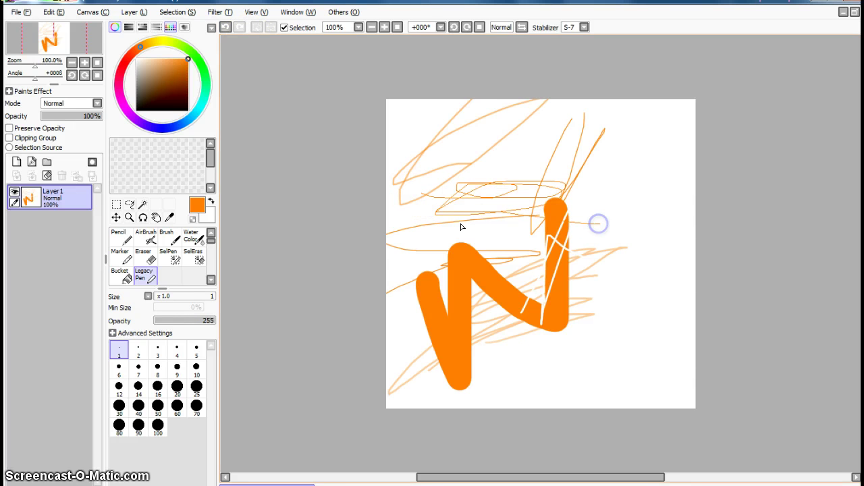
Step: Set the AirBrush to size 50 and spray a soft orange streak to the top-right corner
left_click(143, 251)
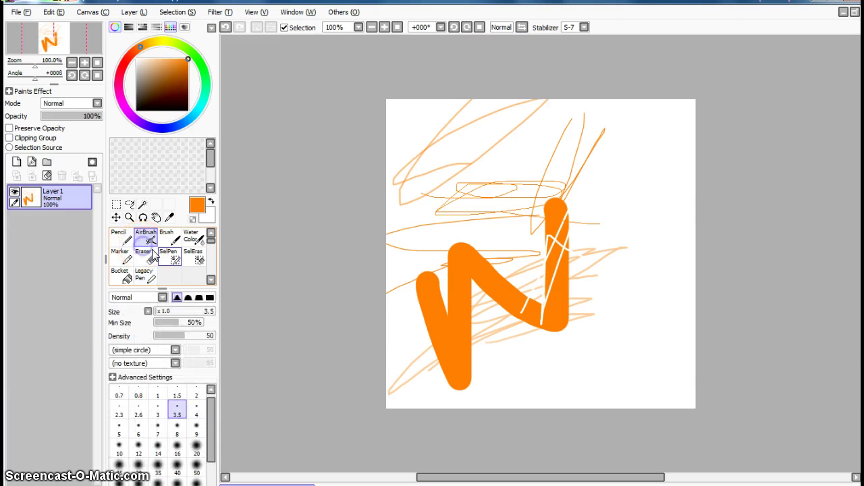
left_click(193, 255)
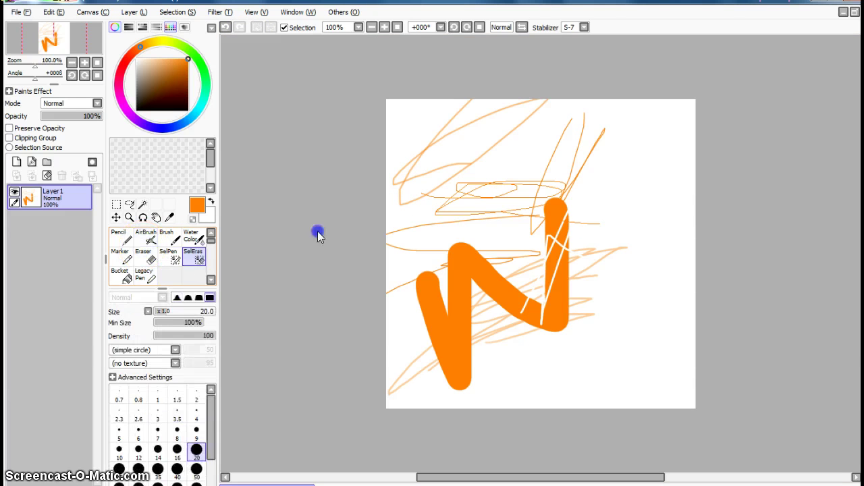
double_click(150, 235)
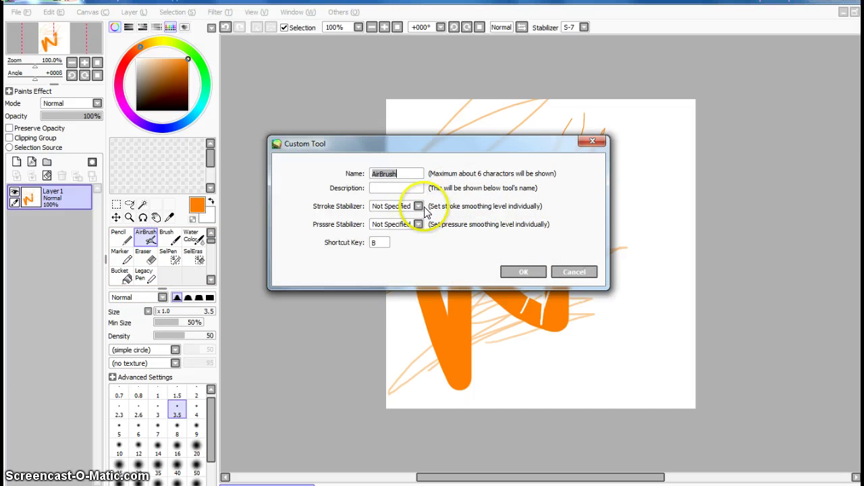
left_click(592, 141)
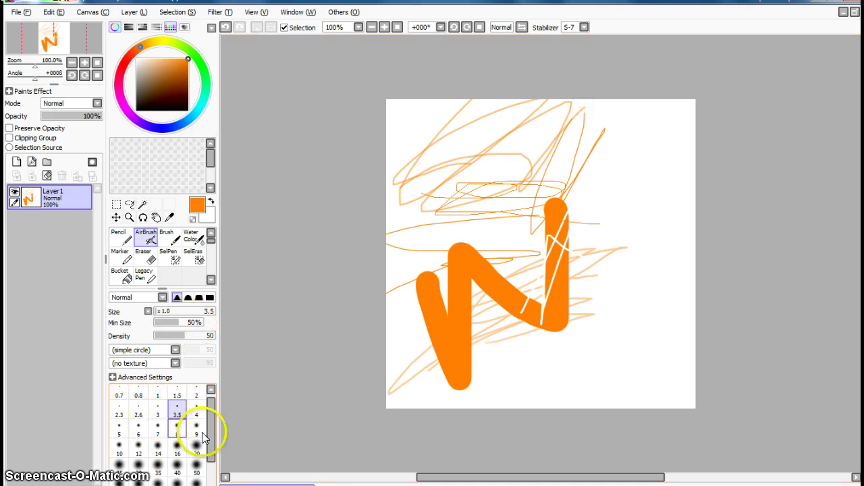
left_click(202, 464)
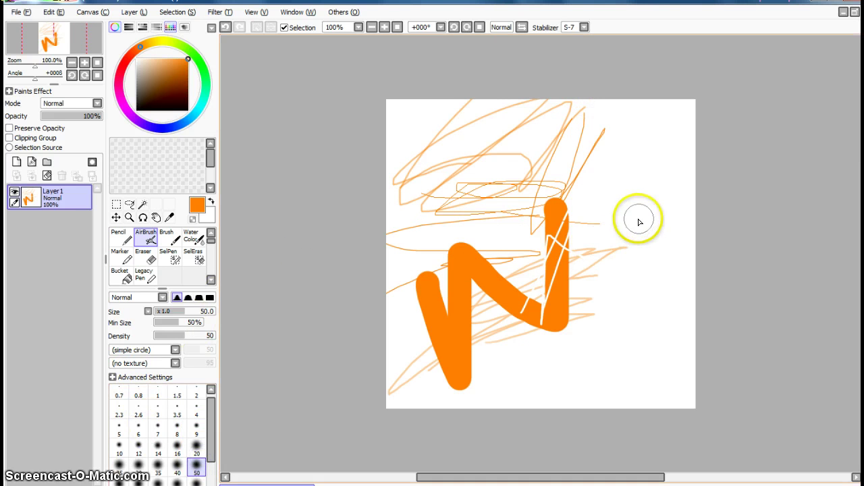
mouse_move(638, 218)
left_mouse_down()
mouse_move(583, 236)
mouse_move(685, 89)
mouse_move(573, 245)
mouse_move(677, 112)
mouse_move(577, 277)
mouse_move(692, 135)
mouse_move(667, 209)
mouse_move(664, 124)
mouse_move(749, 258)
left_mouse_up()
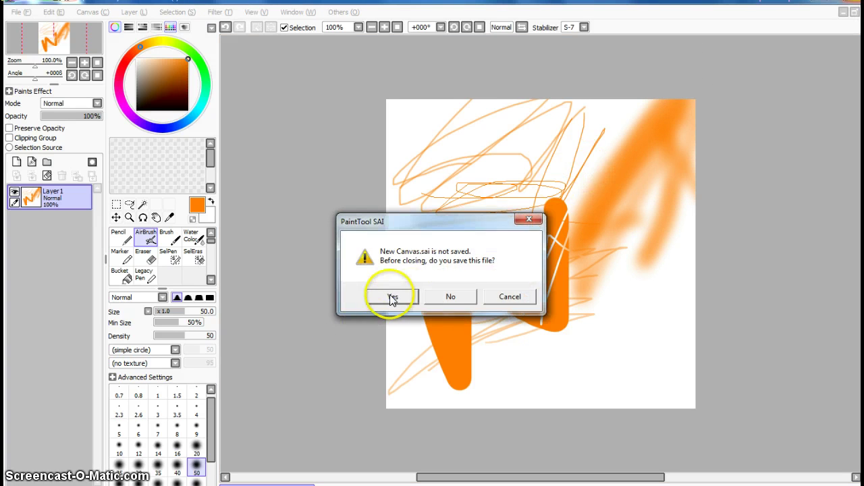
Step: Close the PaintTool SAI canvas and discard it without saving
left_click(391, 295)
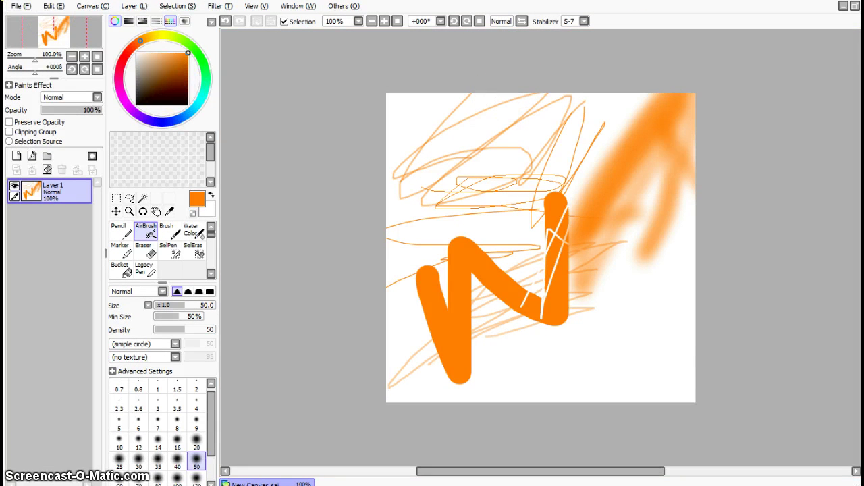
left_click(21, 7)
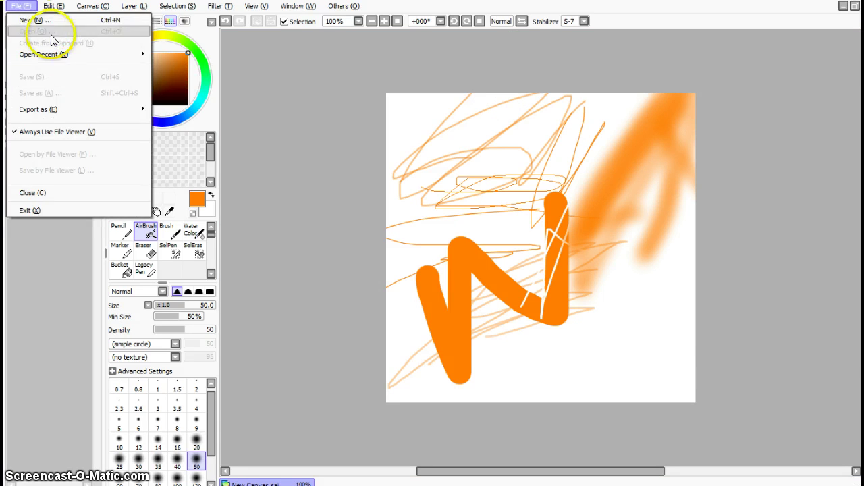
left_click(610, 69)
left_click(855, 5)
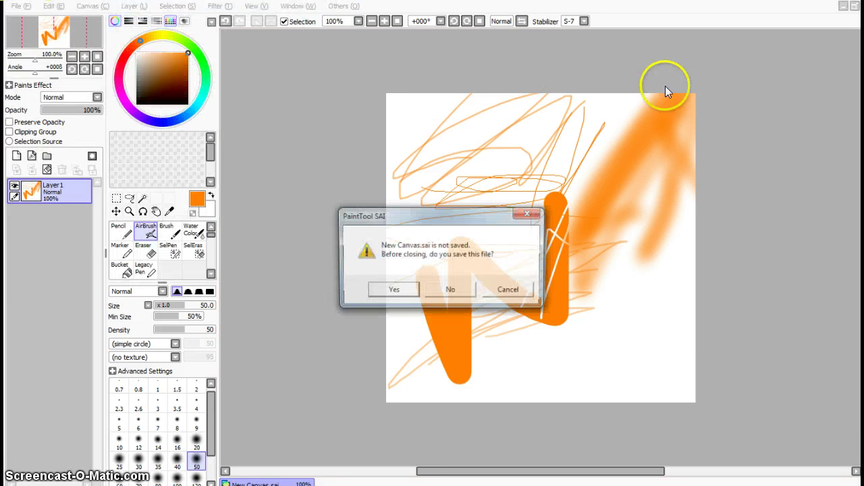
left_click(466, 294)
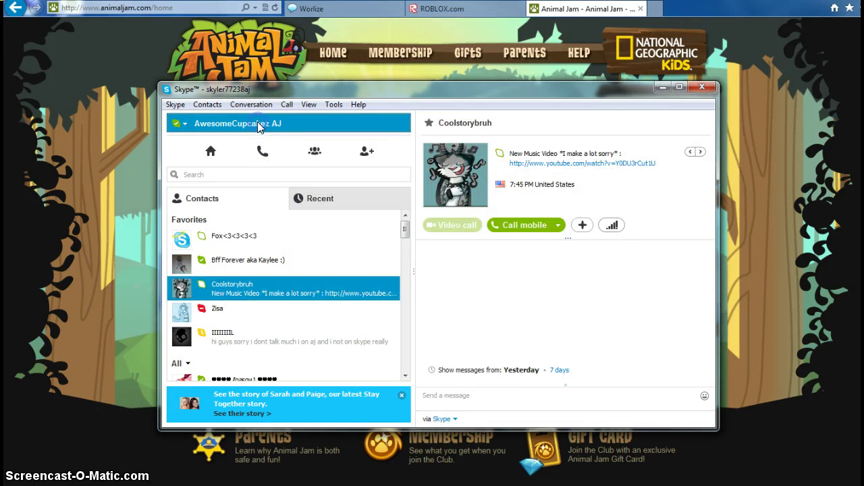
Step: View your own Skype profile, then bring the Animal Jam browser window forward
left_click(259, 127)
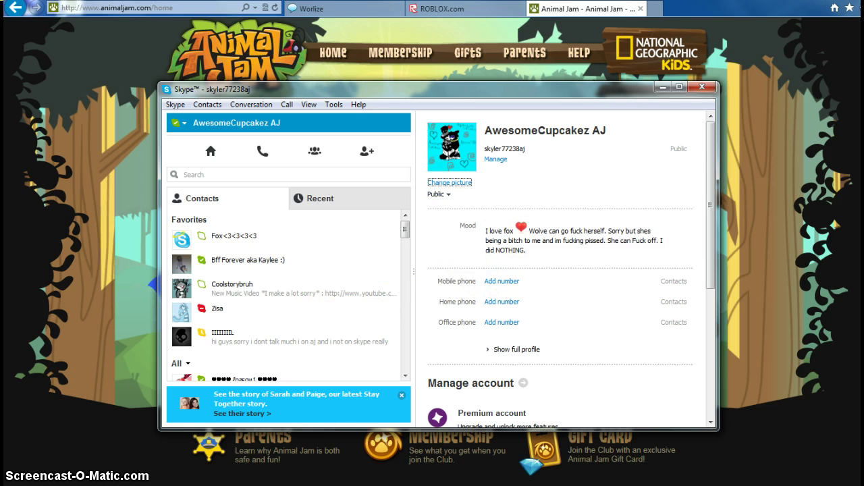
left_click(115, 374)
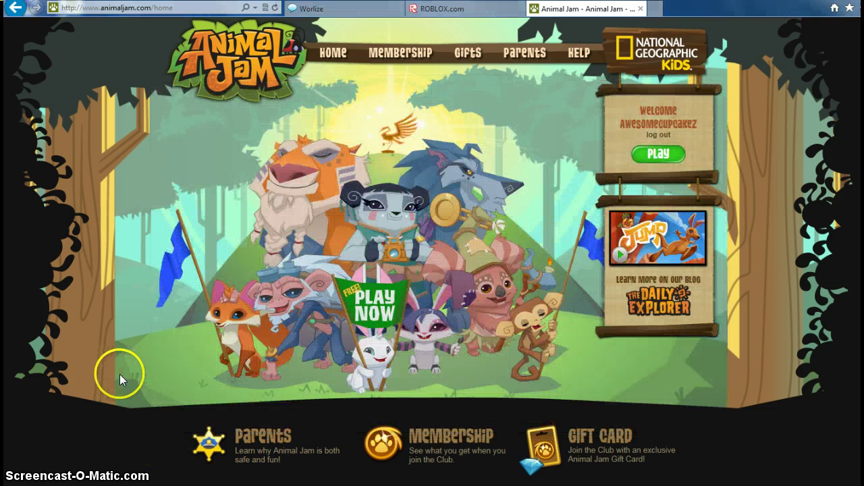
mouse_move(442, 9)
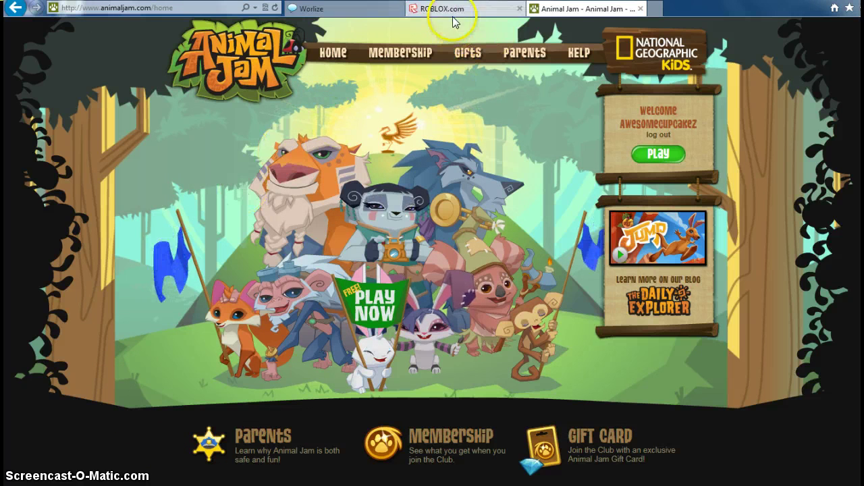
left_click(339, 10)
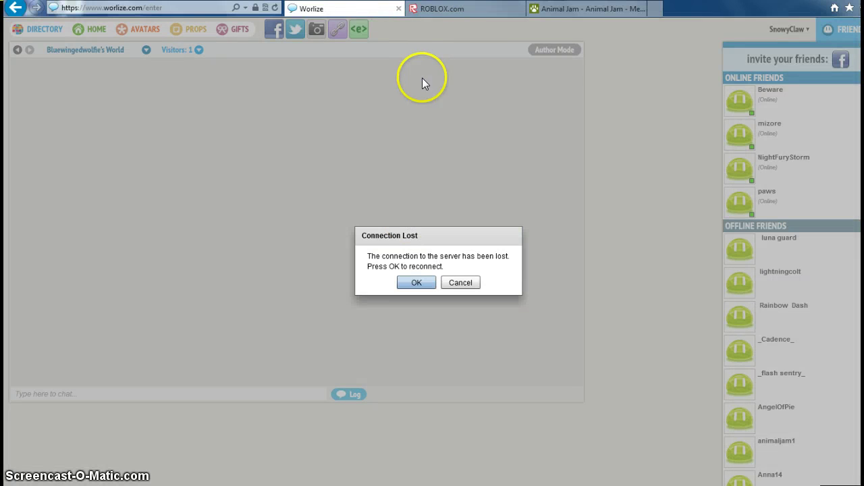
left_click(438, 10)
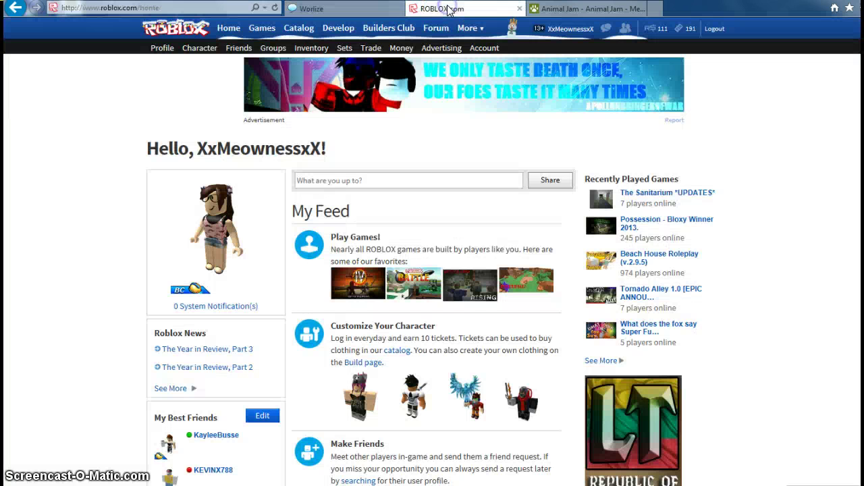
left_click(571, 10)
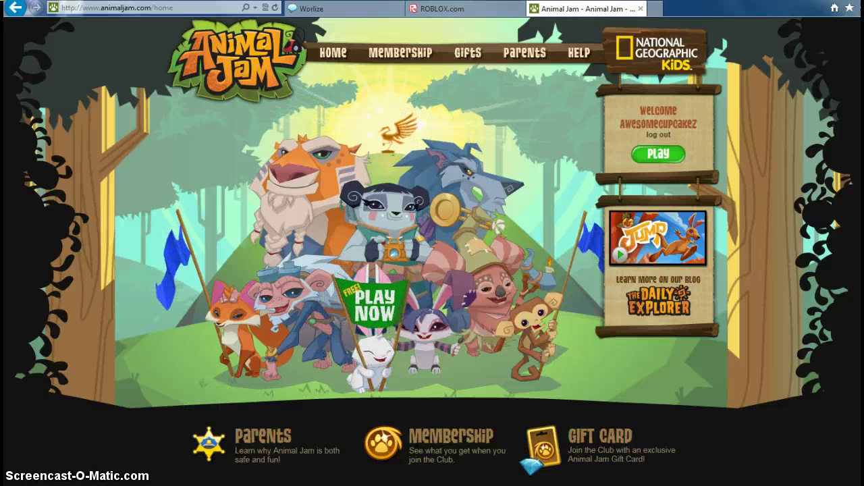